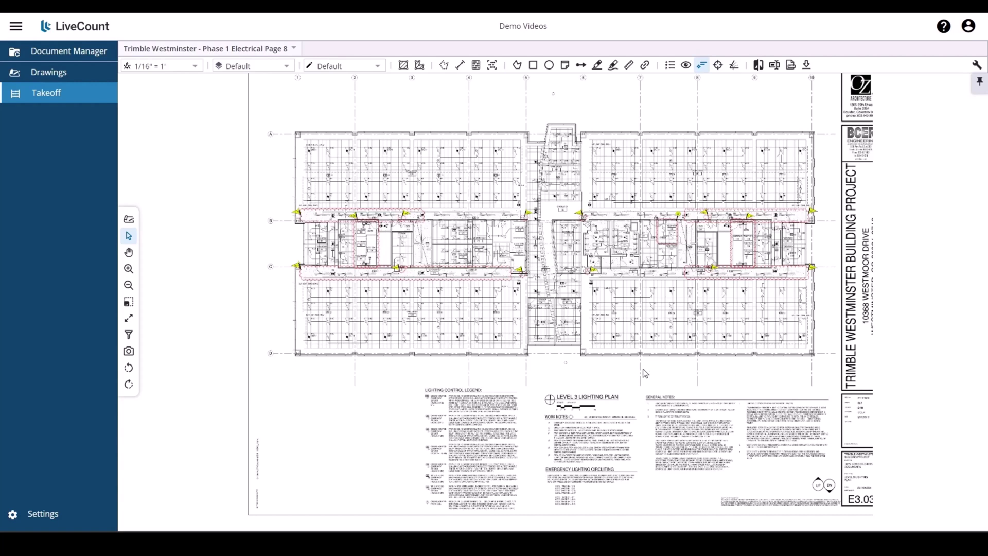
# Step: Start a new template from the Layer Templates page in Settings
pyautogui.click(47, 516)
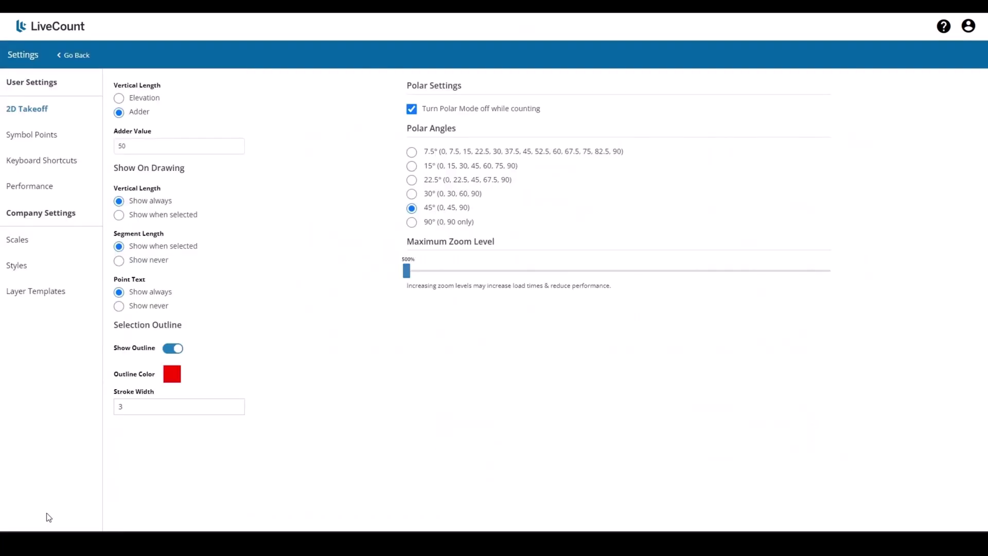
pyautogui.click(50, 296)
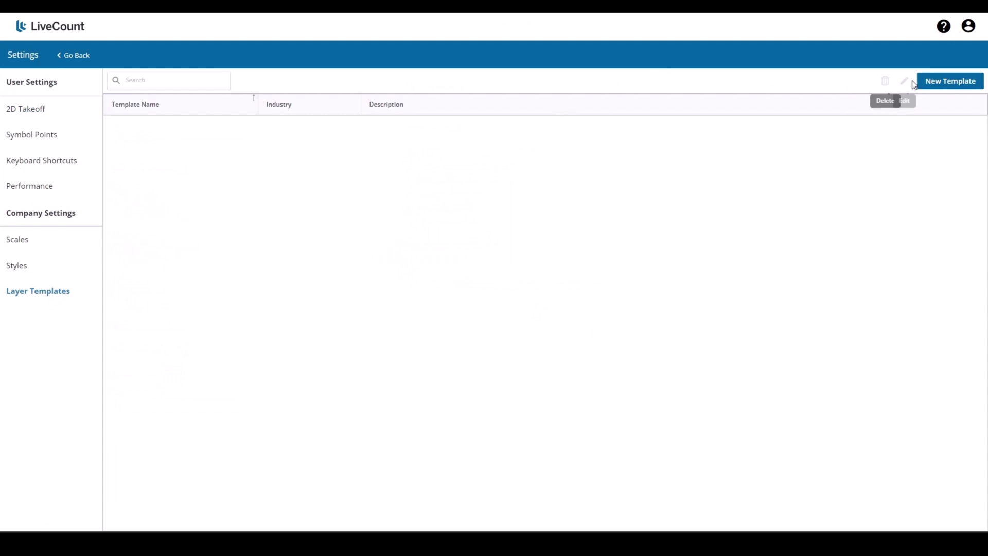
pyautogui.click(936, 83)
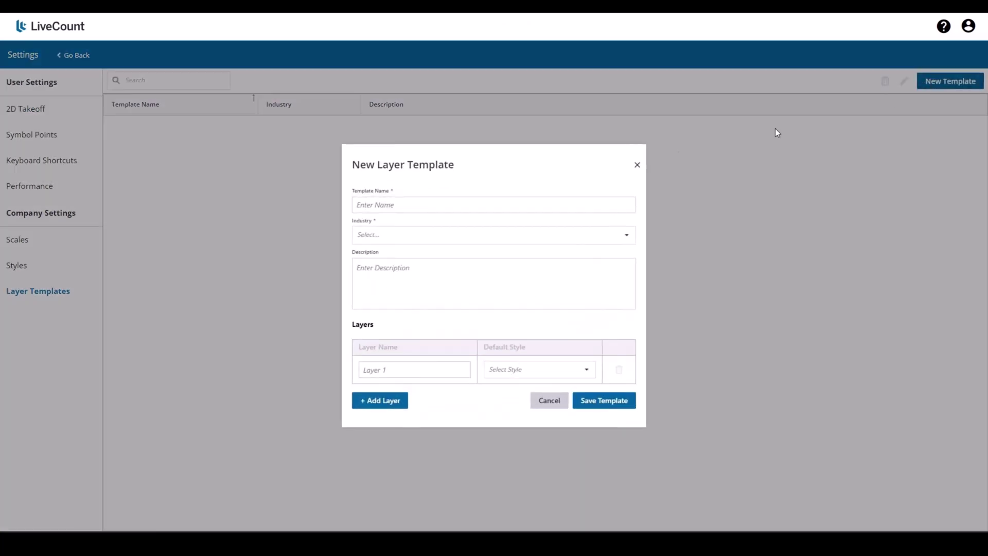
# Step: Name the template 'Electrical' and set its industry to Electrical
pyautogui.click(437, 206)
pyautogui.write('Electrical')
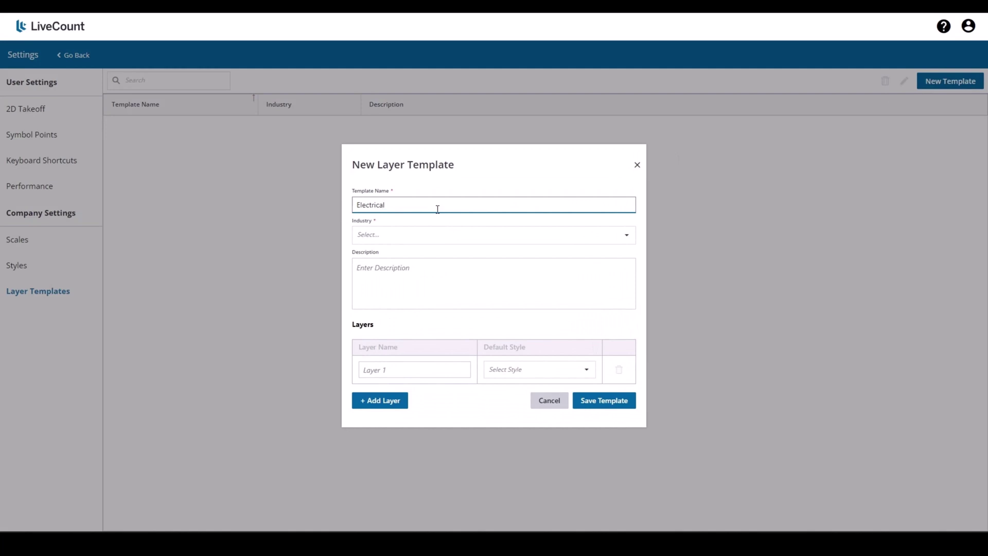
pyautogui.click(453, 238)
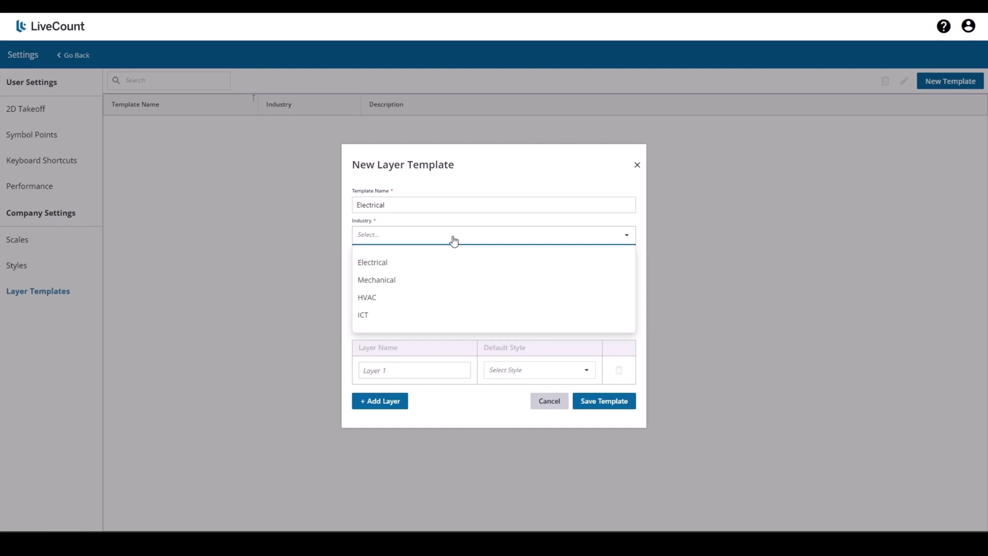
pyautogui.click(410, 265)
# Step: Enter description 'Demo' and add layer 'Demo 1' with BRANCH WIRING default style
pyautogui.click(410, 268)
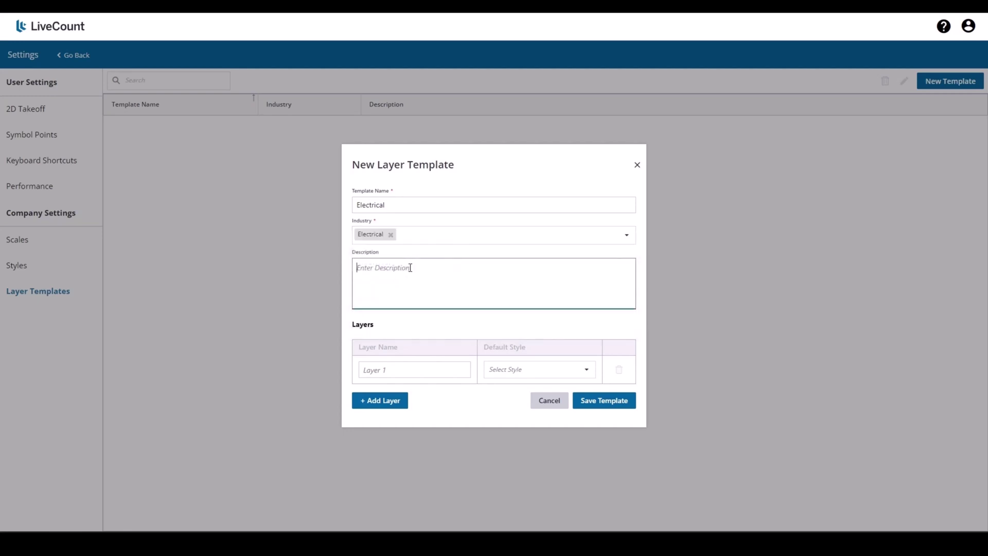
pyautogui.write('Demo')
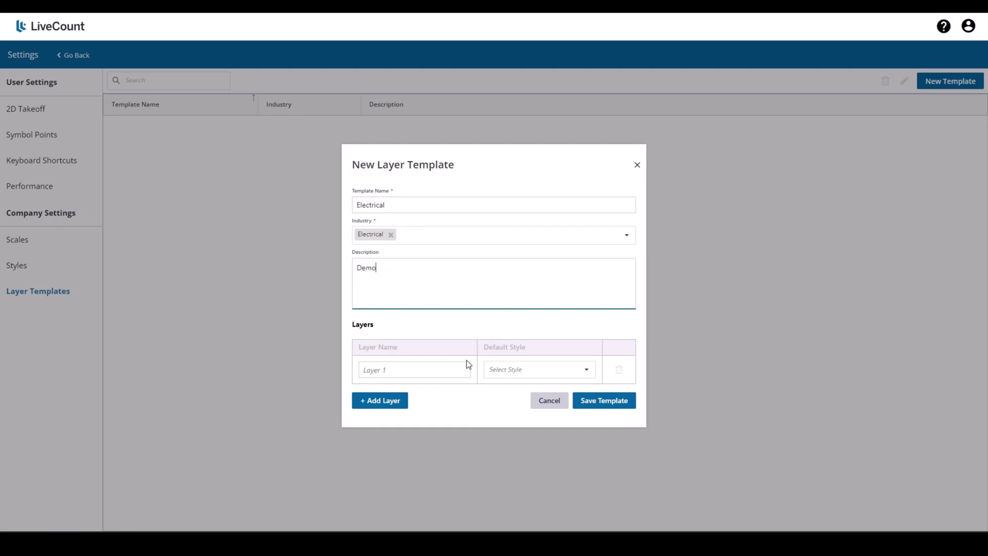
pyautogui.click(455, 368)
pyautogui.write('Demo 1')
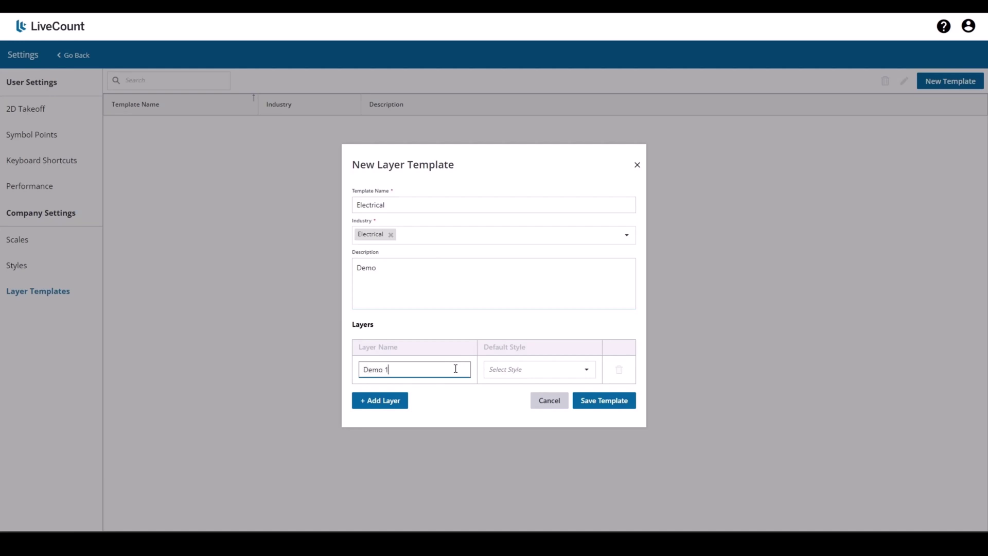
pyautogui.click(532, 374)
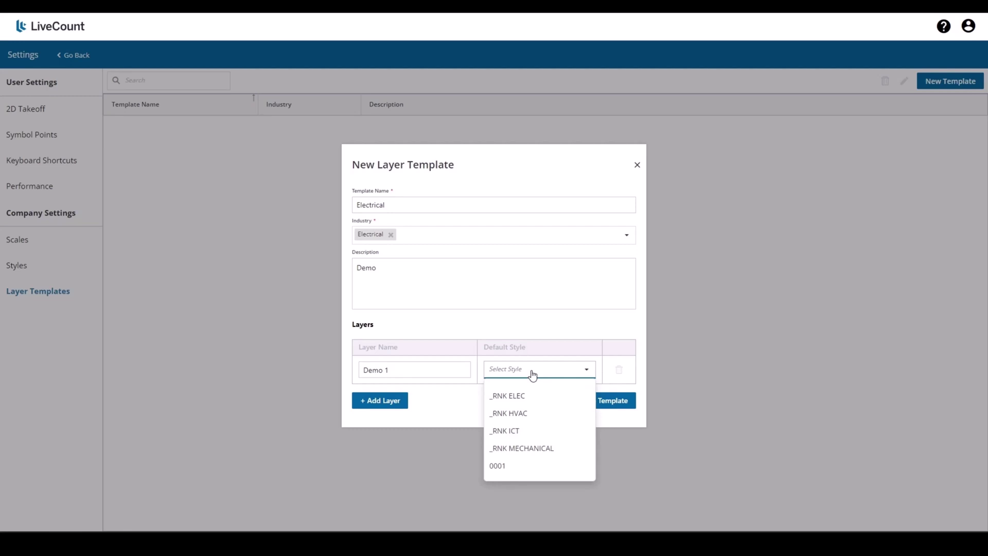
pyautogui.scroll(-3, 536, 412)
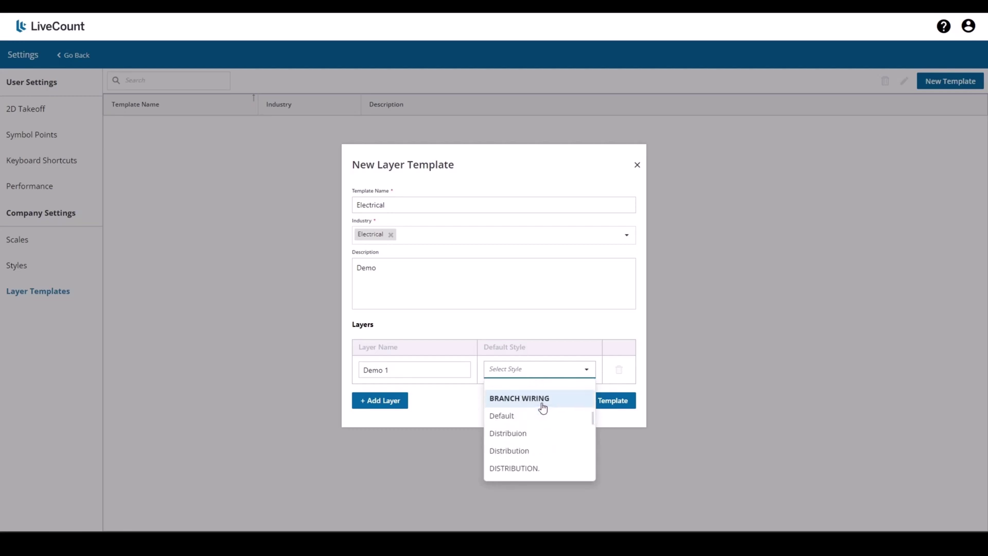
pyautogui.click(542, 403)
# Step: Add layers named 'Demo 2', 'Demo 3' and 'Demo 4', removing the extra fifth layer
pyautogui.click(385, 404)
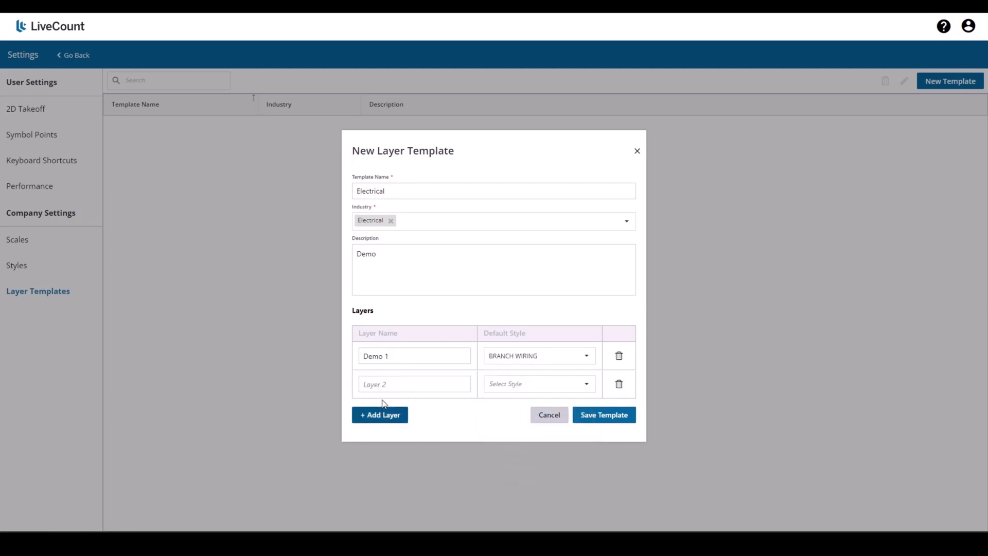
pyautogui.click(390, 419)
pyautogui.click(393, 430)
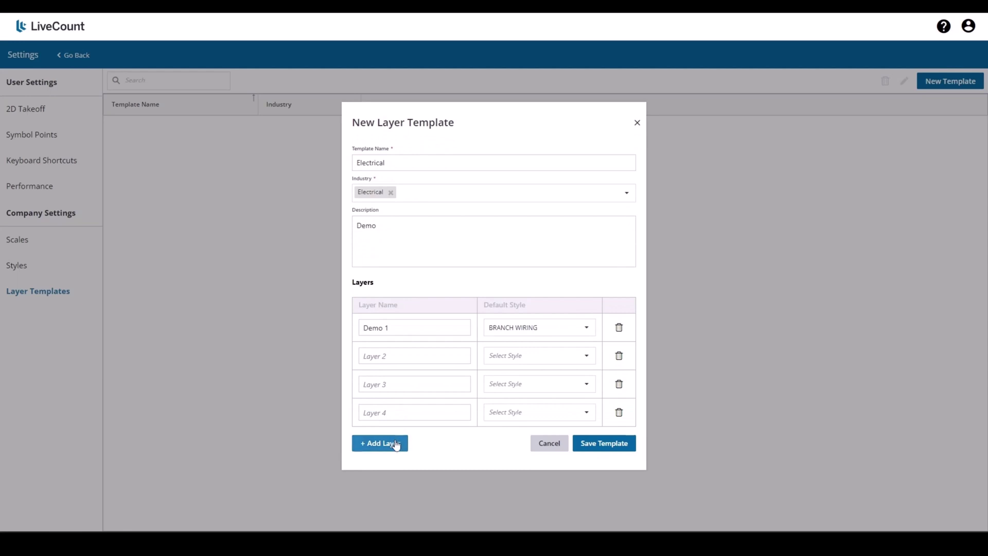
pyautogui.click(396, 444)
pyautogui.click(413, 344)
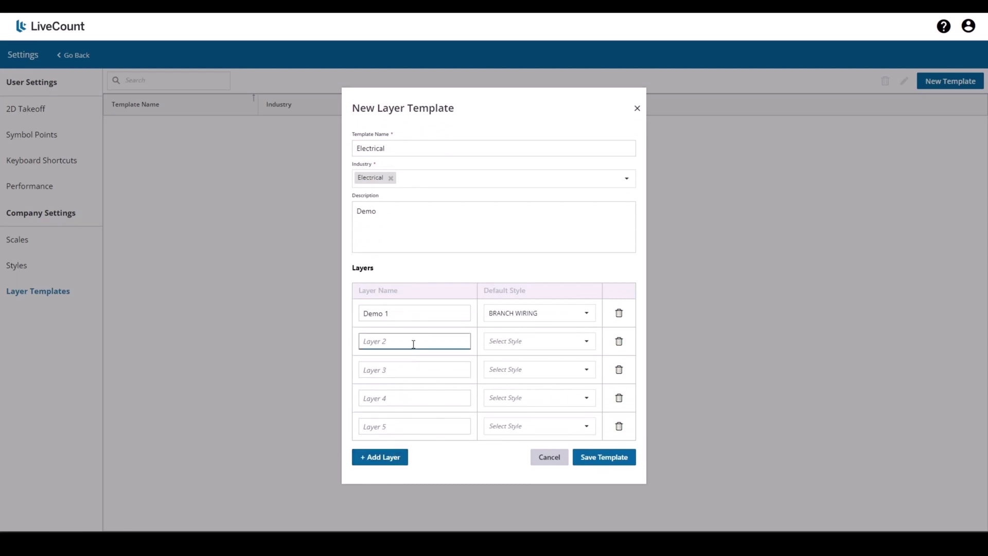
pyautogui.write('Demo 2')
pyautogui.click(412, 369)
pyautogui.write('Demo 3')
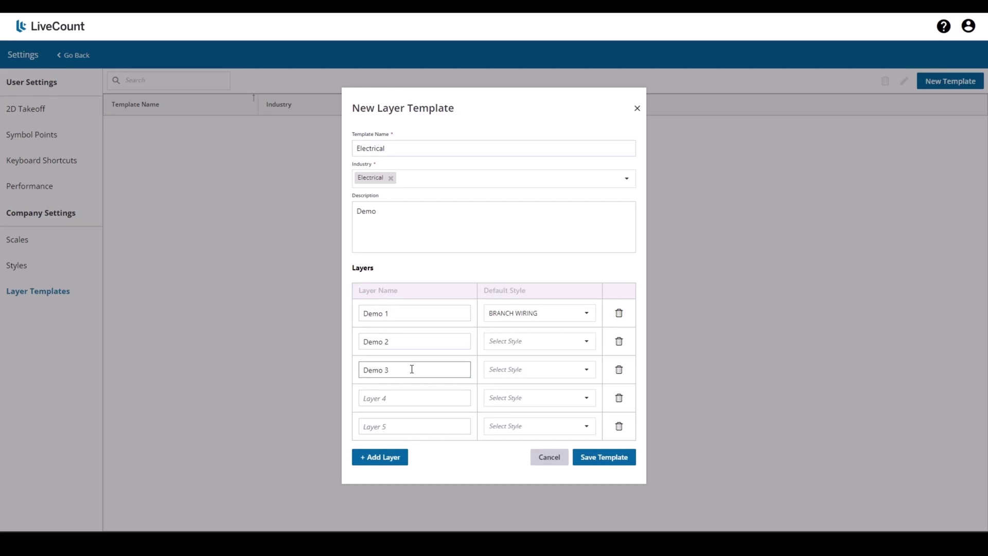
pyautogui.press('Tab')
pyautogui.write('Demo 4')
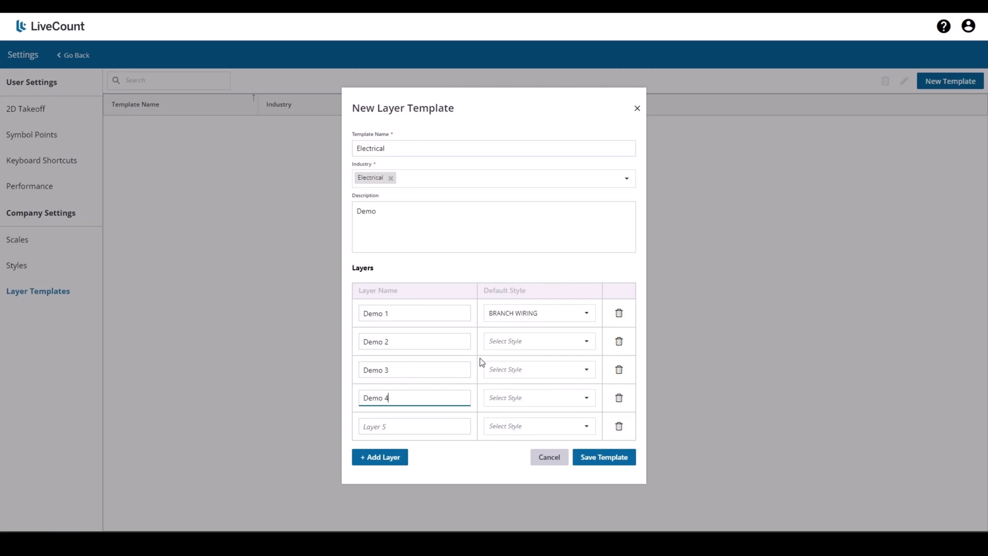
pyautogui.click(619, 426)
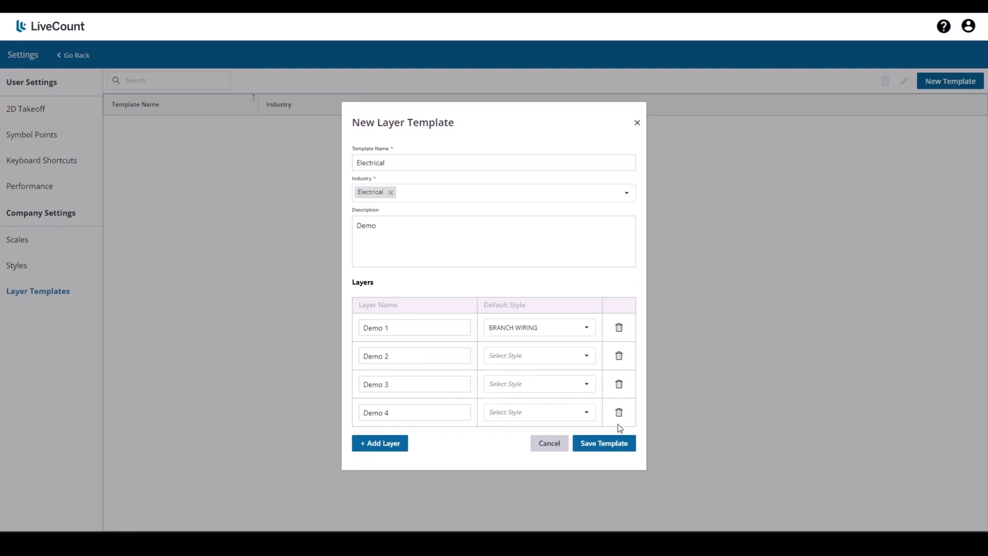
# Step: Give the Demo 3 layer the Distribution default style
pyautogui.click(557, 385)
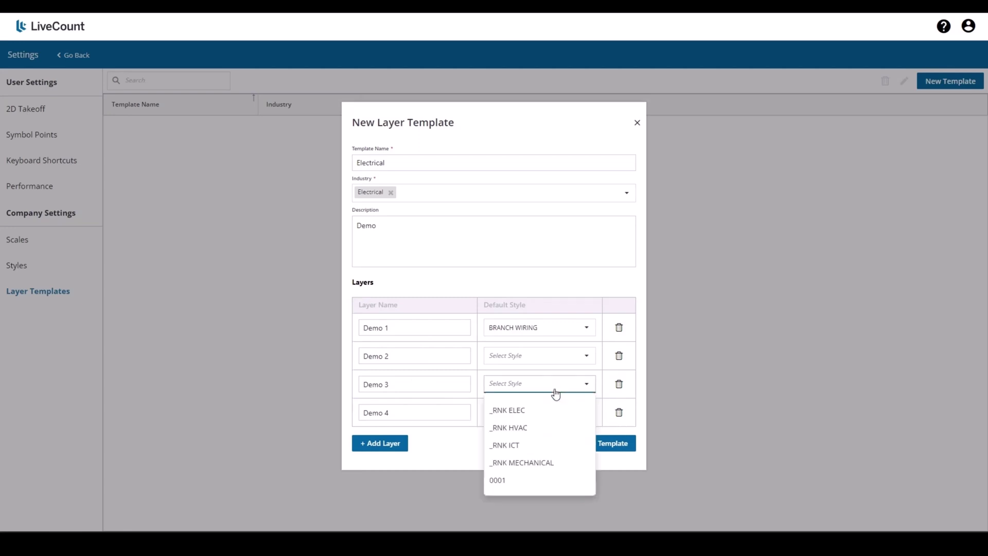
pyautogui.scroll(-3, 535, 465)
pyautogui.click(530, 445)
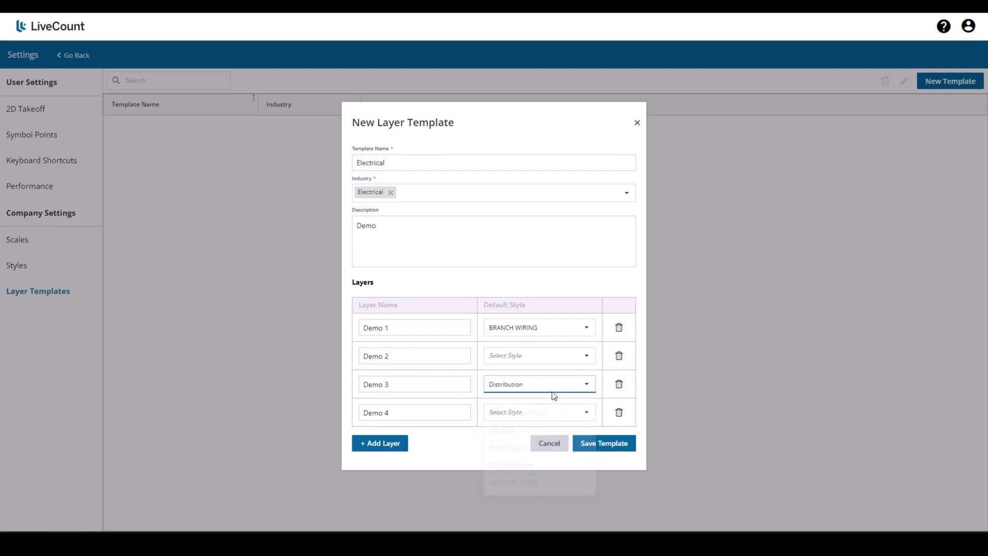
# Step: Save the Electrical template, reopen it for editing and add Mechanical as a second industry
pyautogui.click(608, 450)
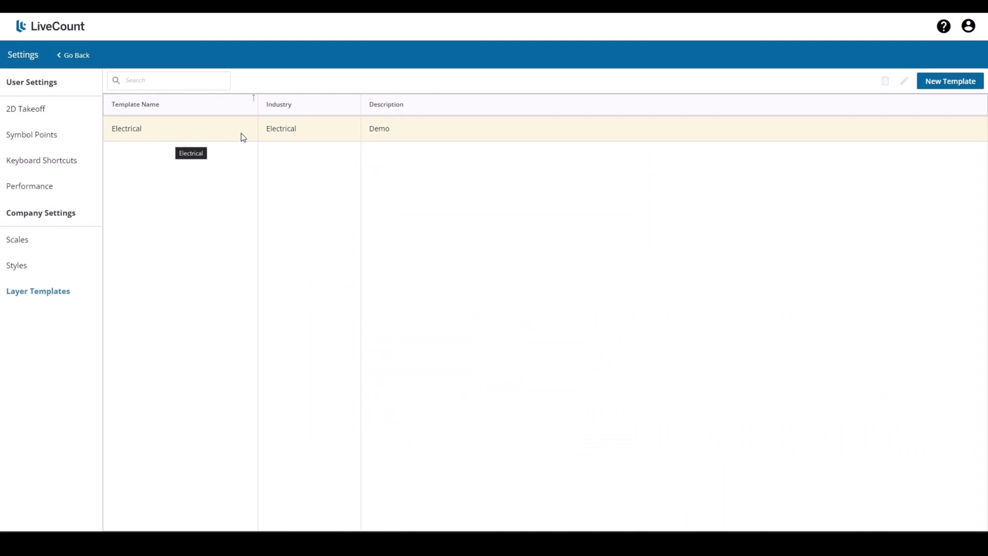
pyautogui.click(391, 133)
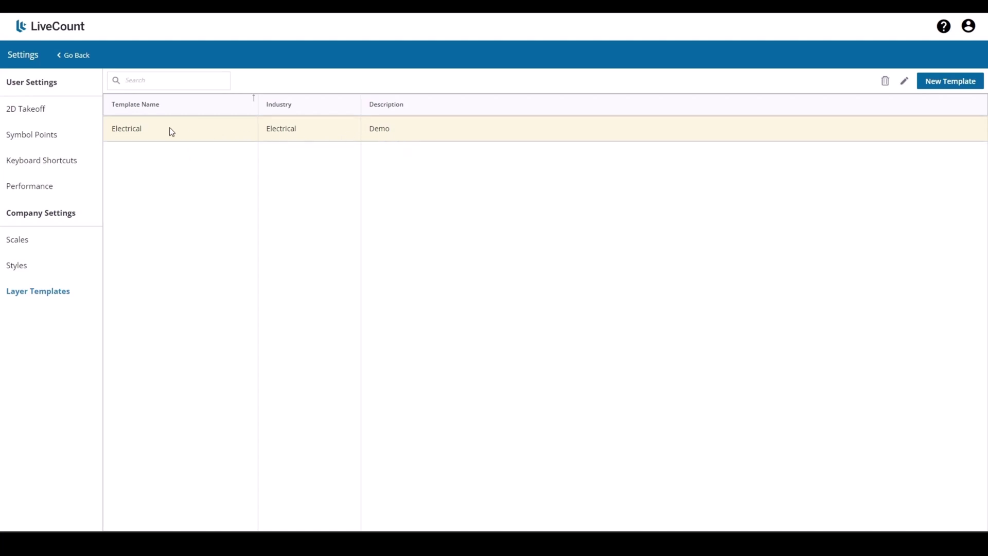
pyautogui.click(904, 83)
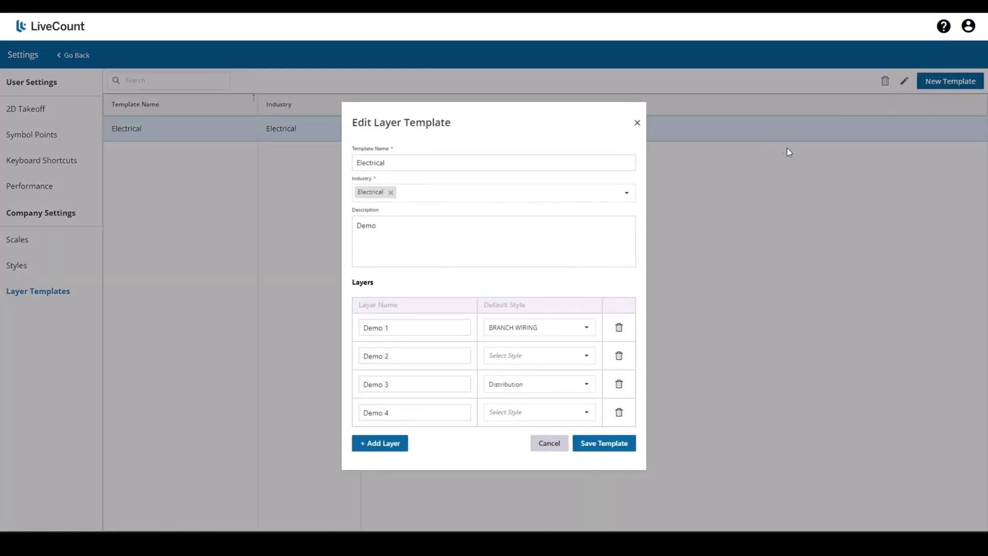
pyautogui.click(627, 192)
pyautogui.click(421, 243)
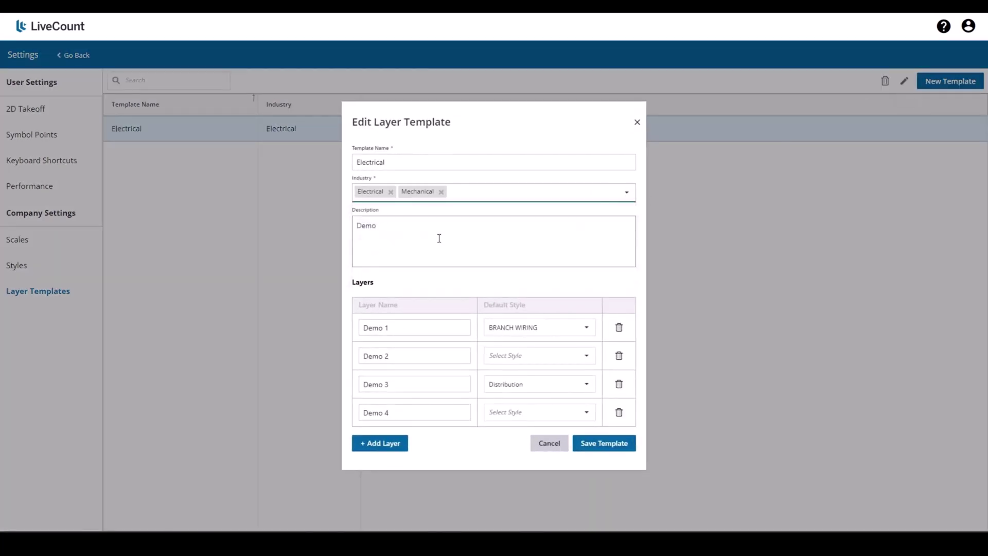
# Step: Rename the four layers to Demo 1a, Demo 2a, Demo 3a and Demo 4a
pyautogui.click(434, 325)
pyautogui.write('a')
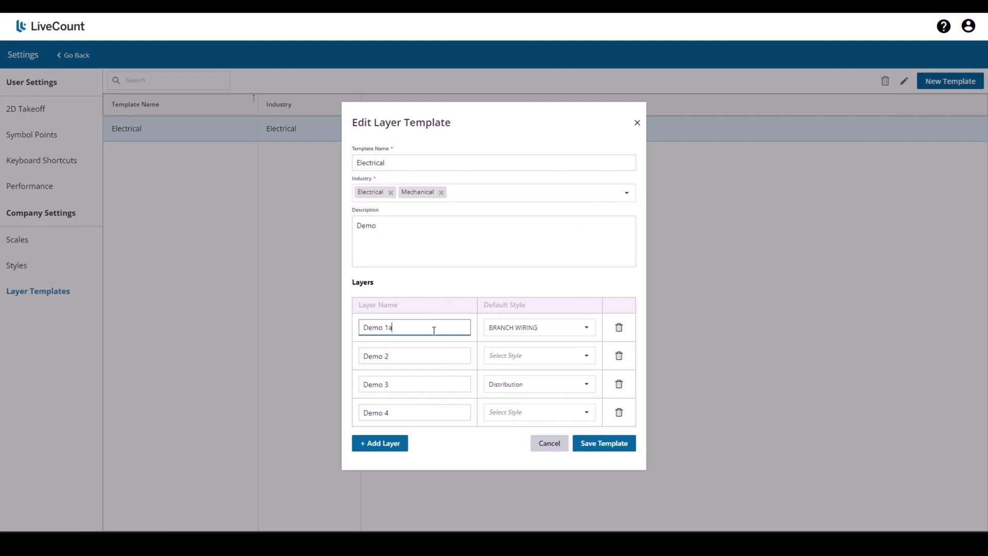
pyautogui.click(432, 355)
pyautogui.write('a')
pyautogui.click(417, 385)
pyautogui.write('a')
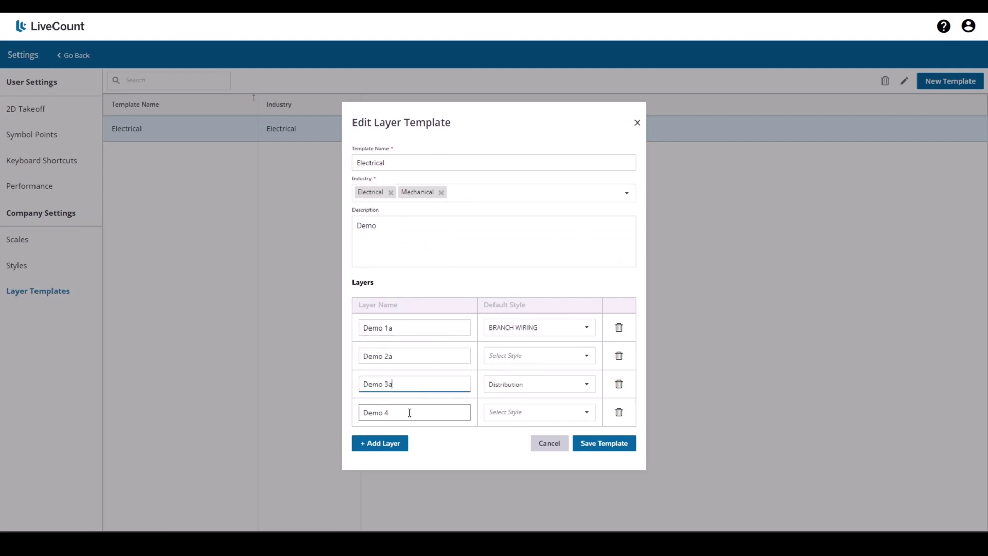
pyautogui.click(409, 412)
pyautogui.write('a')
# Step: Set Demo 2a to Feeders and Demo 4a to LIGHTING, then save the template
pyautogui.click(532, 365)
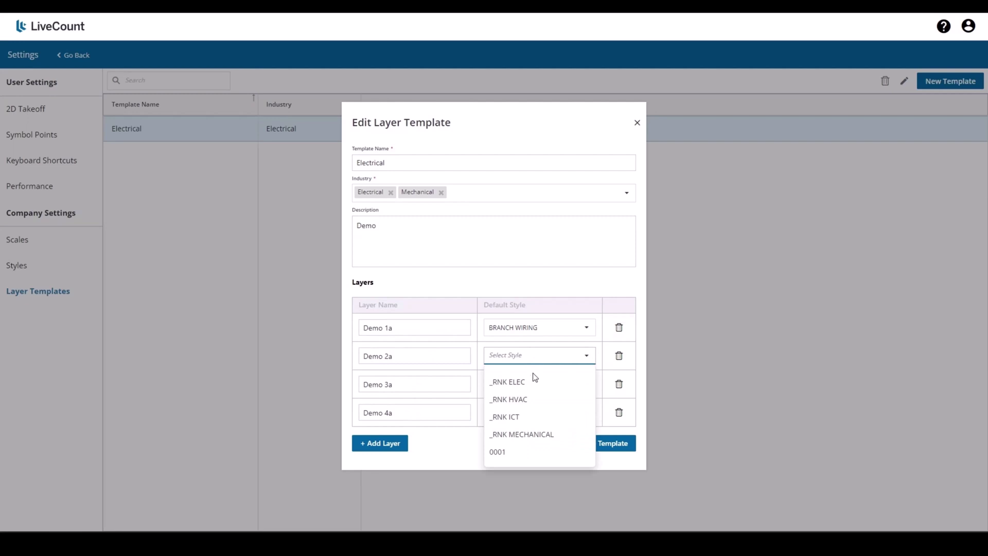
pyautogui.scroll(-4, 531, 409)
pyautogui.click(531, 411)
pyautogui.click(531, 411)
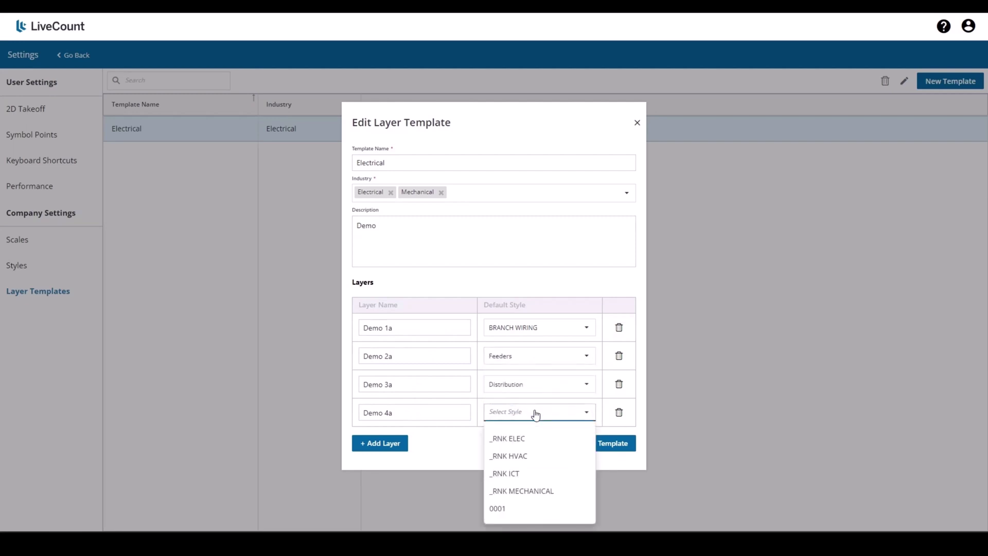
pyautogui.scroll(-5, 527, 494)
pyautogui.click(527, 496)
pyautogui.click(598, 447)
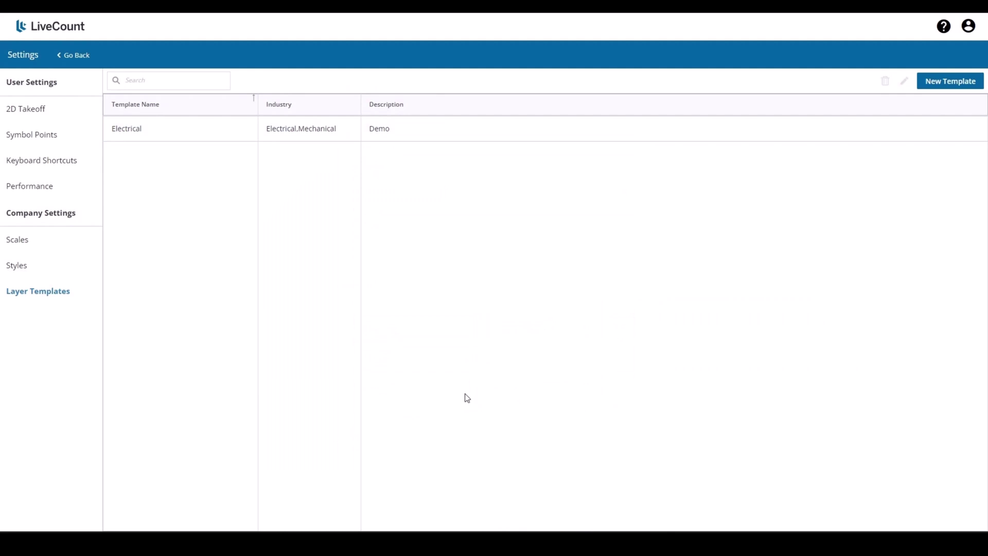
# Step: Go back to the Phase 1 Electrical Page 8 drawing and open Manage Layers from the layer list
pyautogui.click(80, 57)
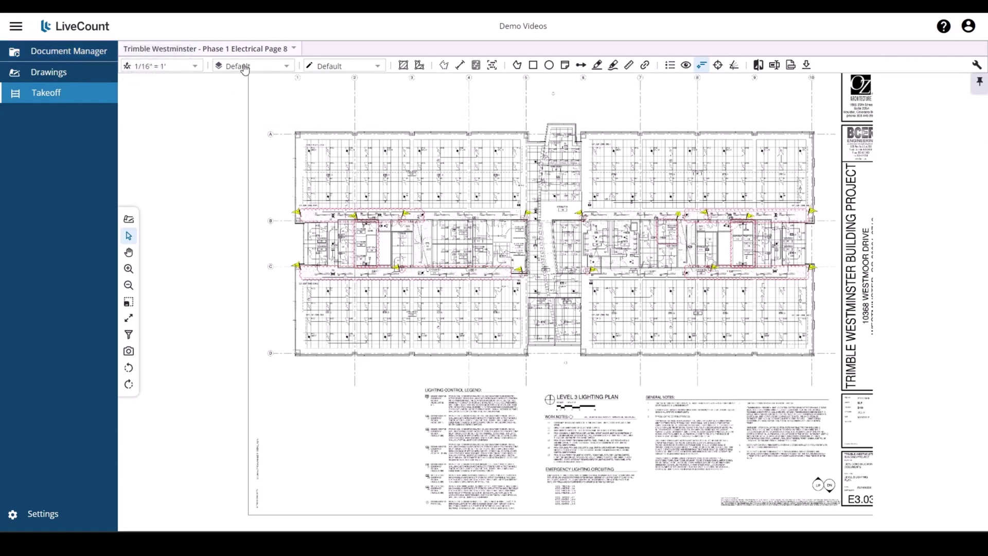
pyautogui.click(286, 71)
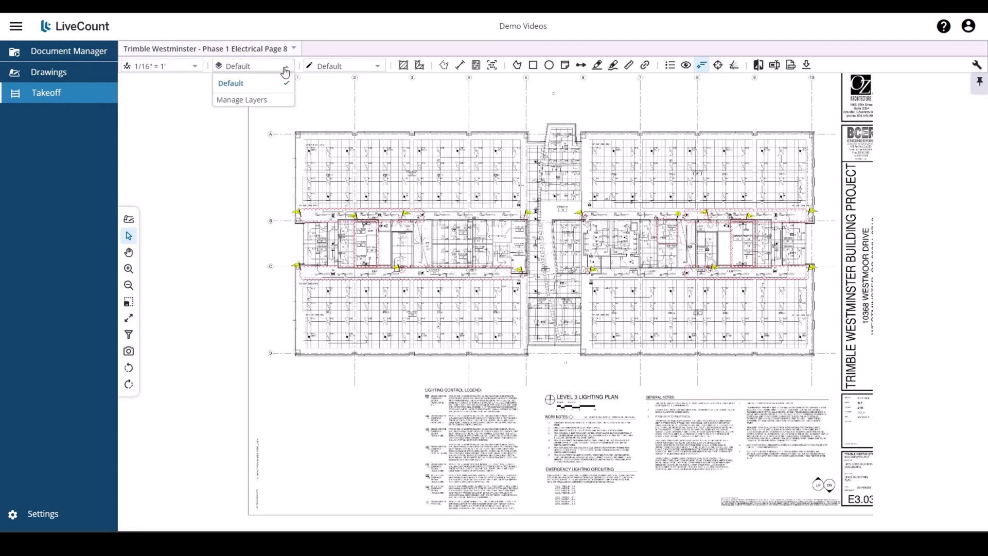
pyautogui.click(249, 105)
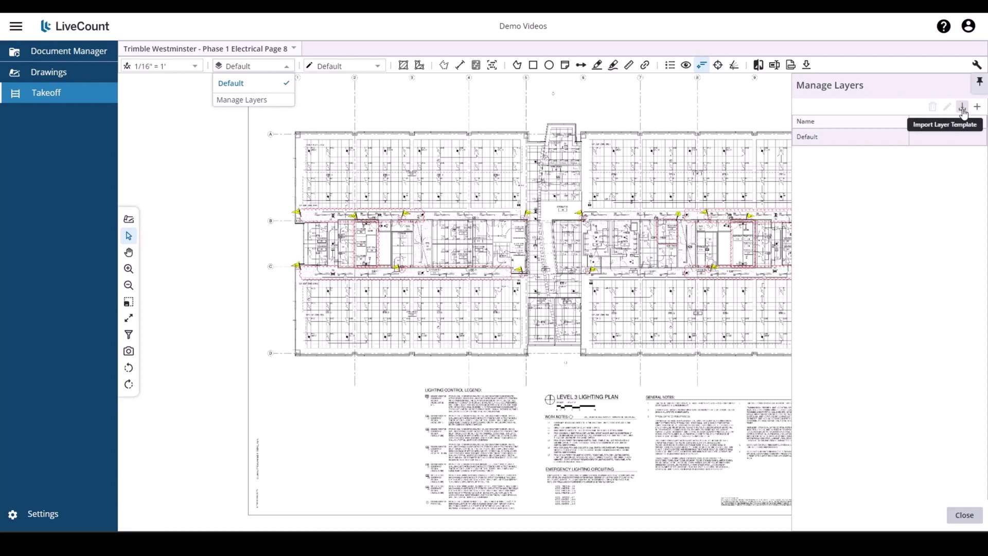
# Step: Import the Electrical layer template, adding Demo 1a–4a alongside the Default layer
pyautogui.click(962, 109)
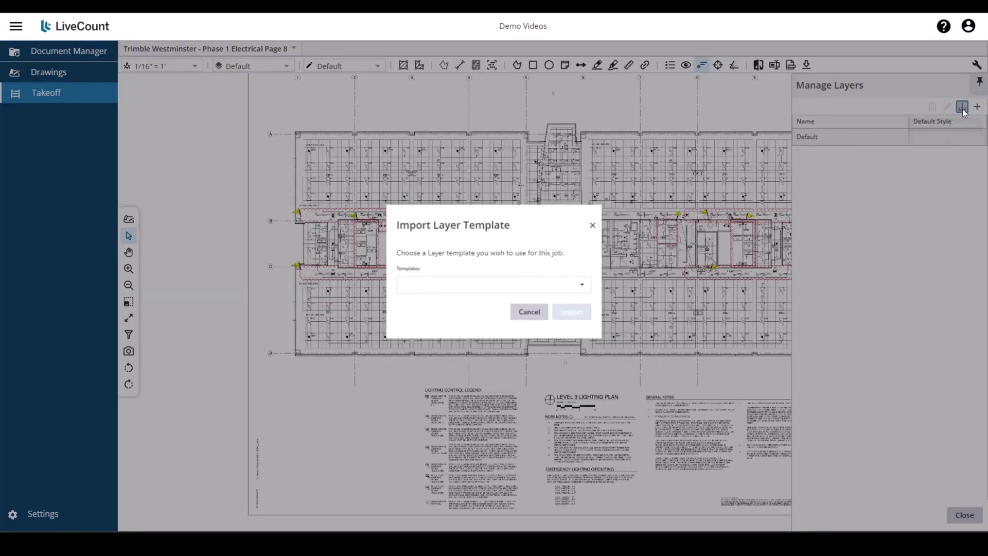
pyautogui.click(575, 289)
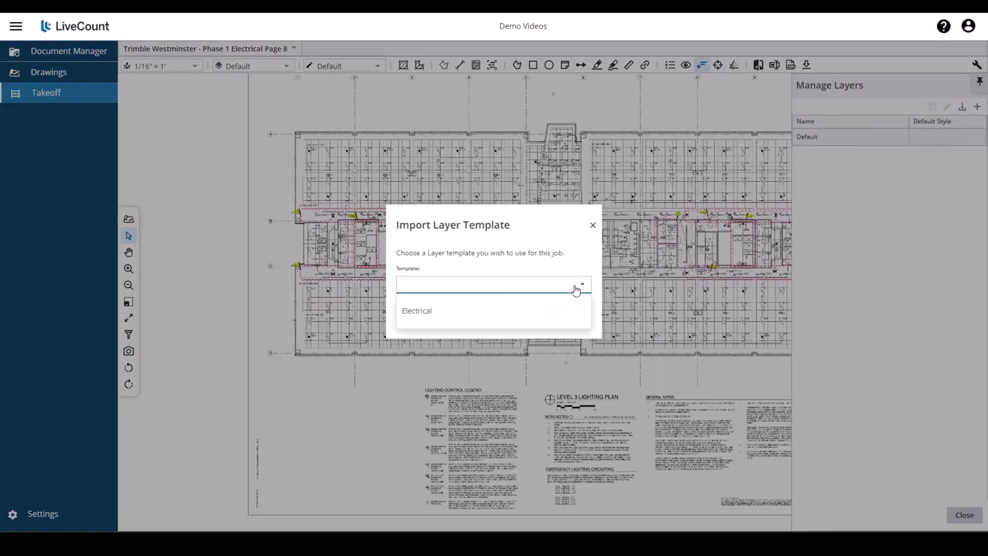
pyautogui.click(456, 311)
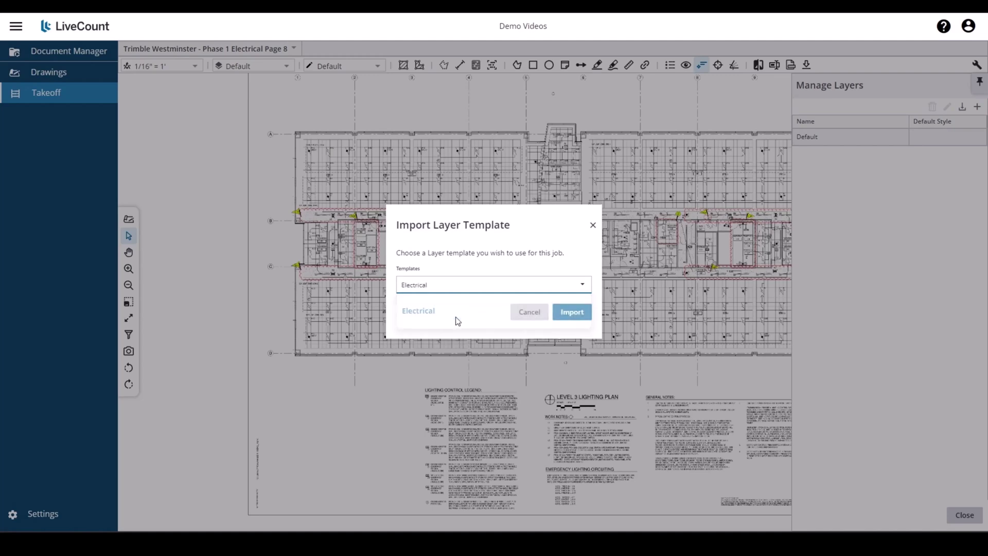
pyautogui.click(572, 315)
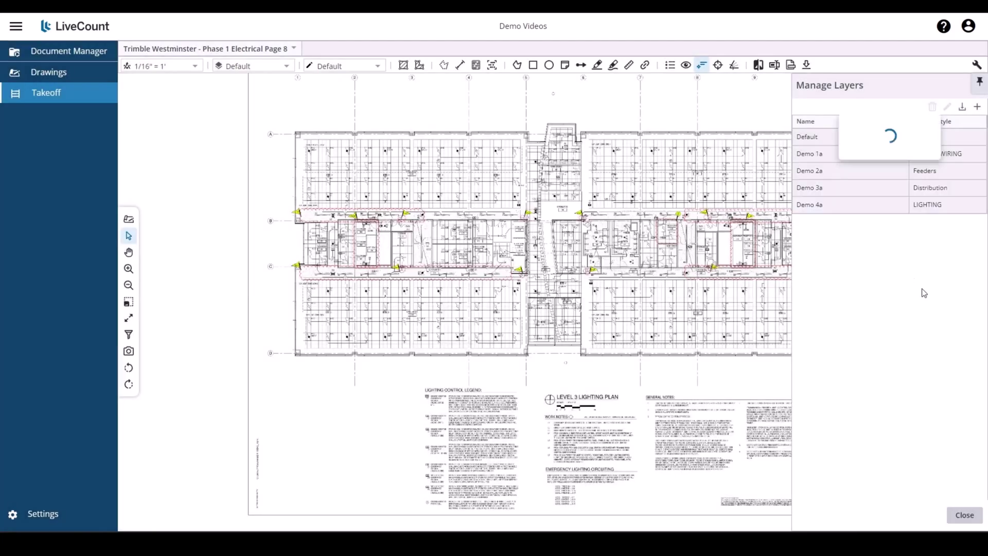